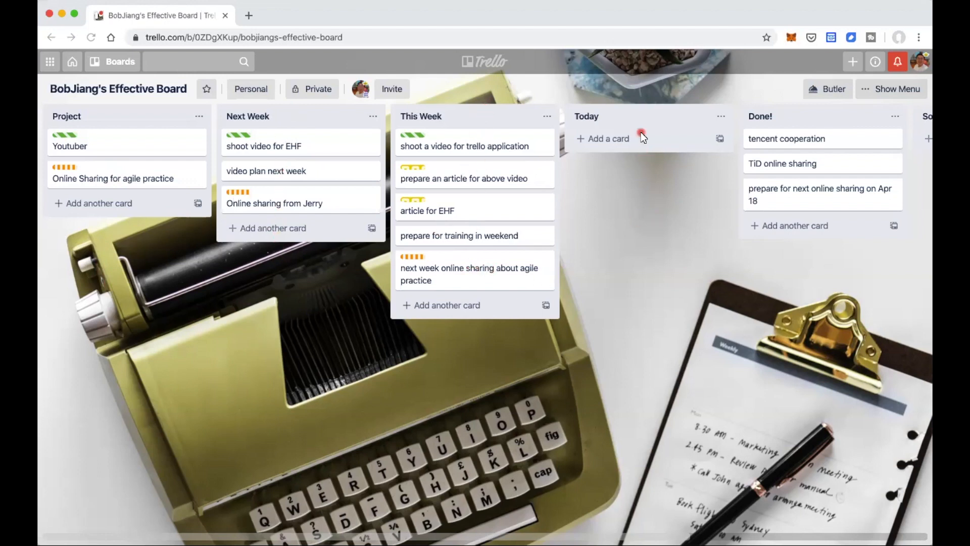
scroll(658, 258, "right", 5)
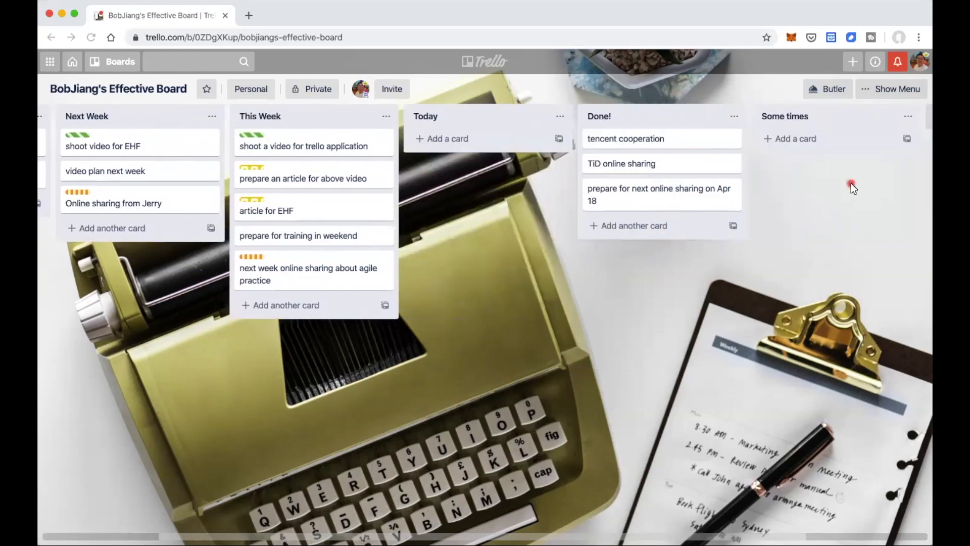
scroll(848, 183, "right", 2)
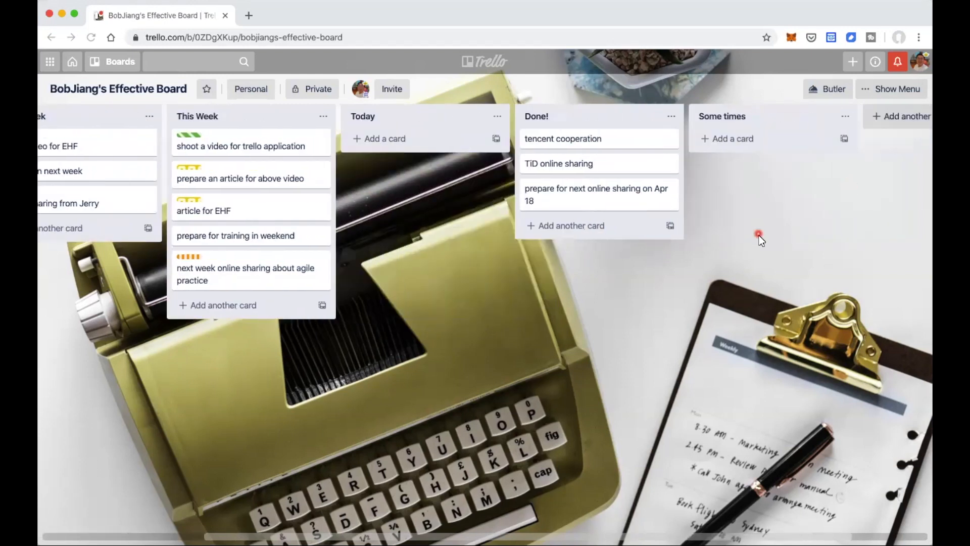
scroll(761, 237, "left", 7)
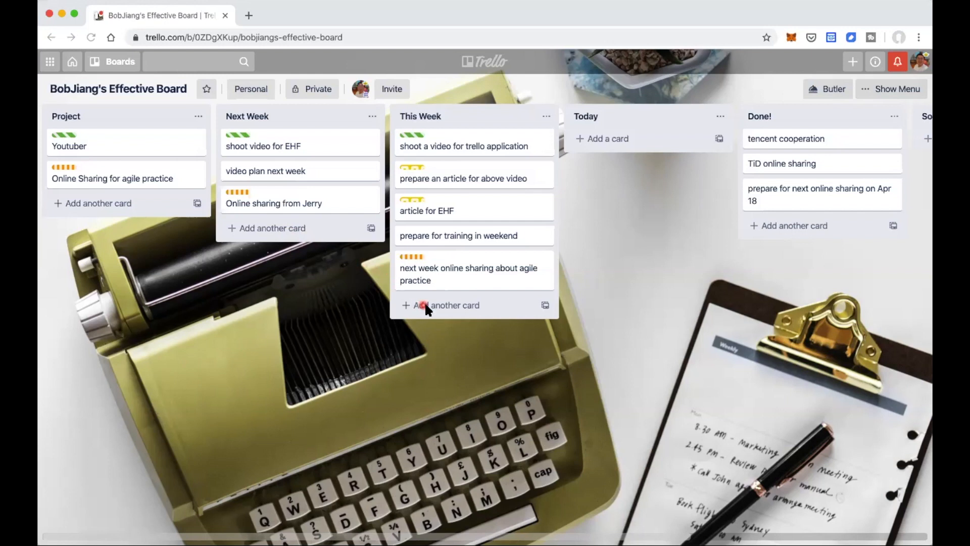
Add a card titled "new tasks" to the Next Week list.
left_click(293, 228)
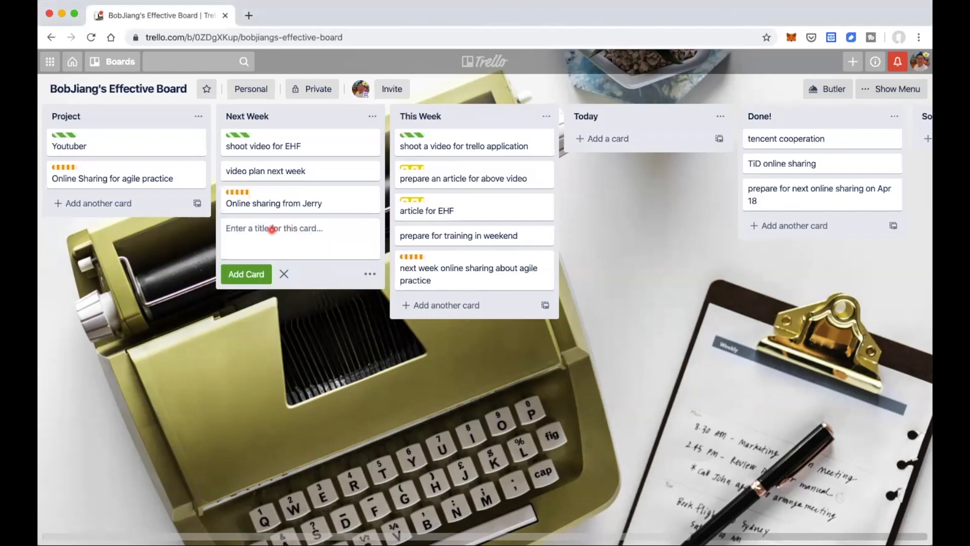
type("new tasks")
key("Return")
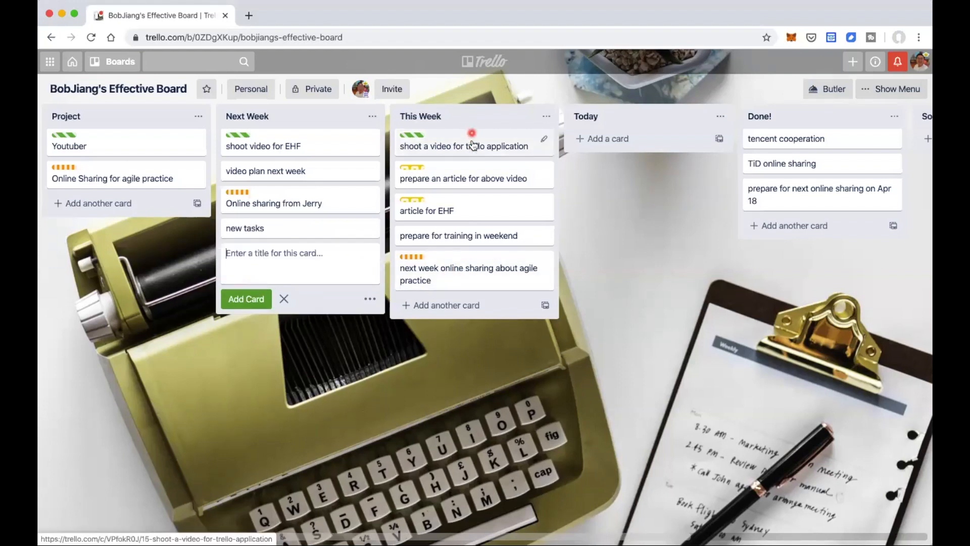
Add a "new tasks" card to the This Week list and place it directly below "article for EHF".
left_click(461, 305)
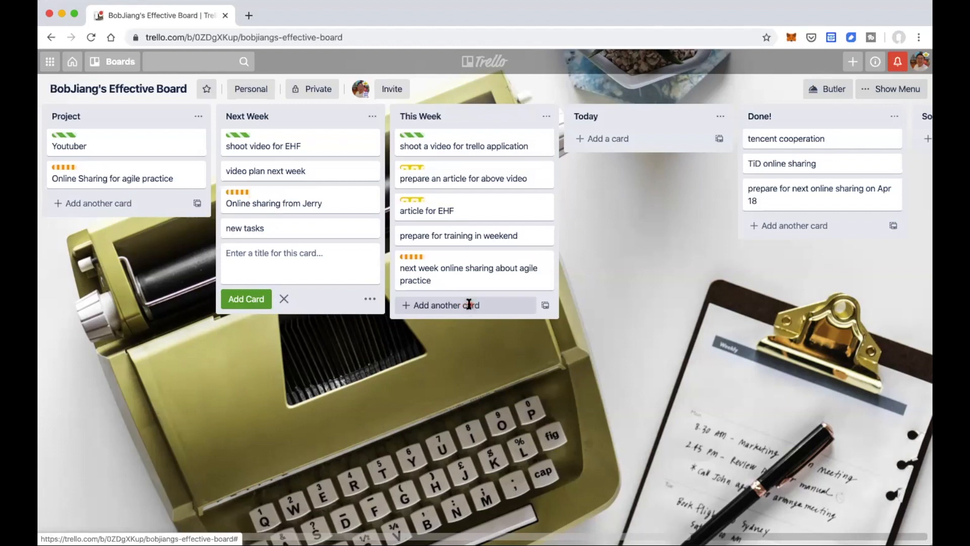
left_click(470, 305)
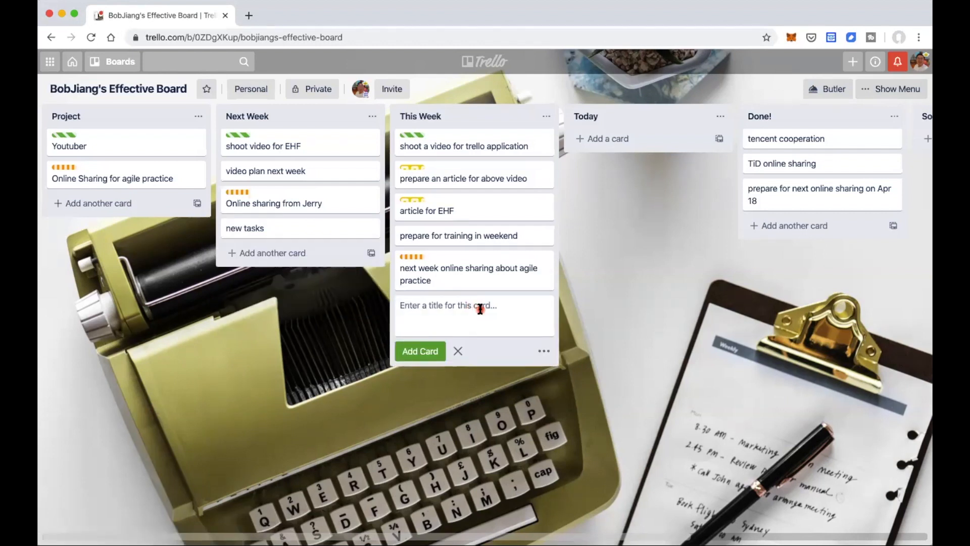
type("new tasks")
left_click(418, 352)
left_click_drag(429, 314, 495, 243)
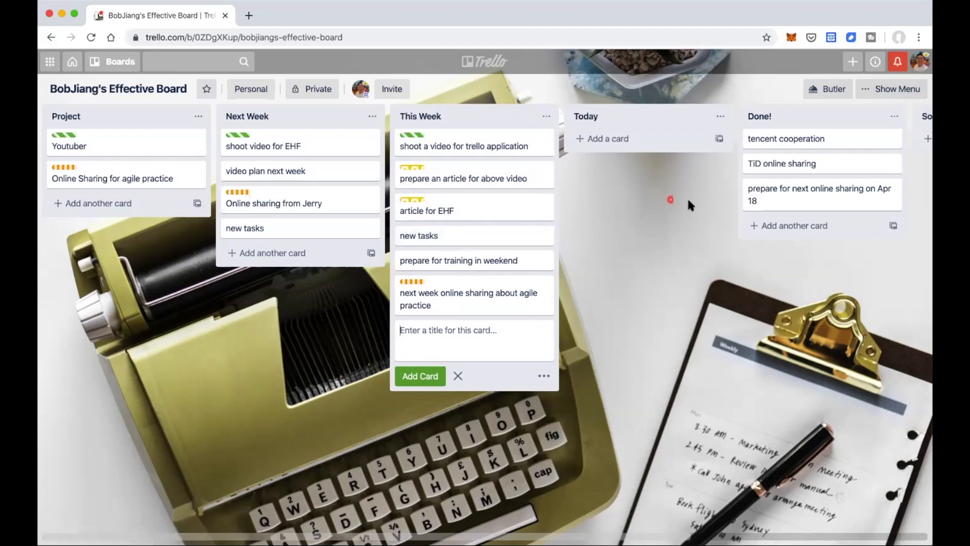
Add a card titled "new ideas" to the Some times list.
scroll(687, 200, "right", 2)
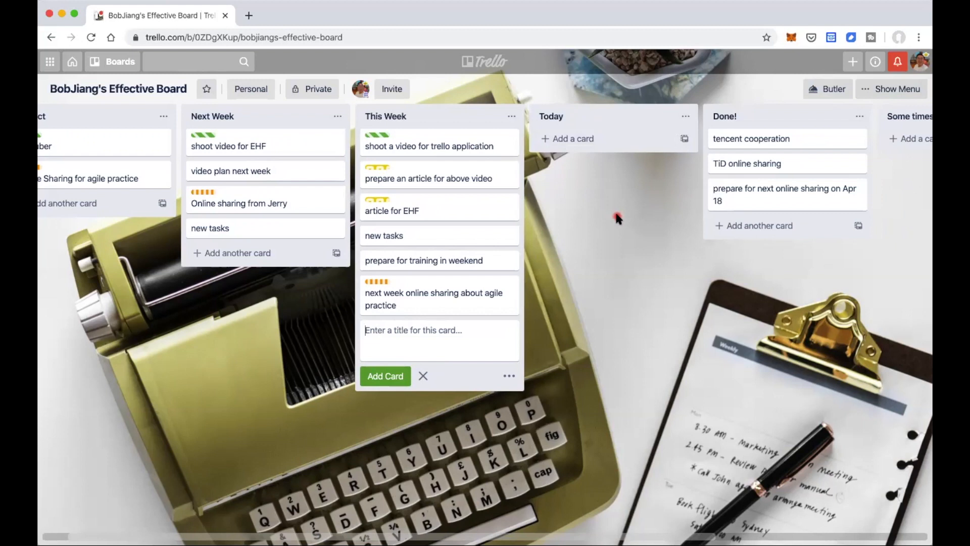
scroll(642, 218, "right", 3)
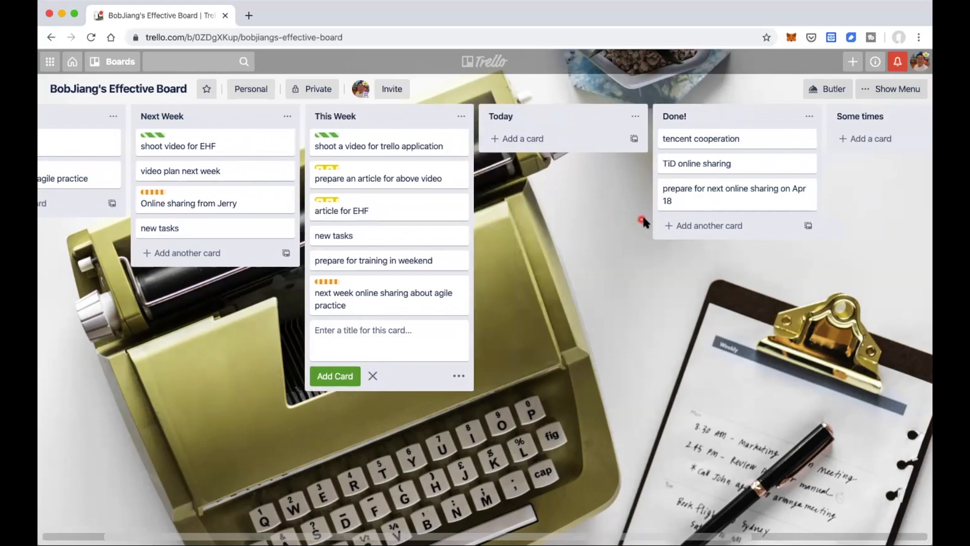
scroll(711, 205, "right", 3)
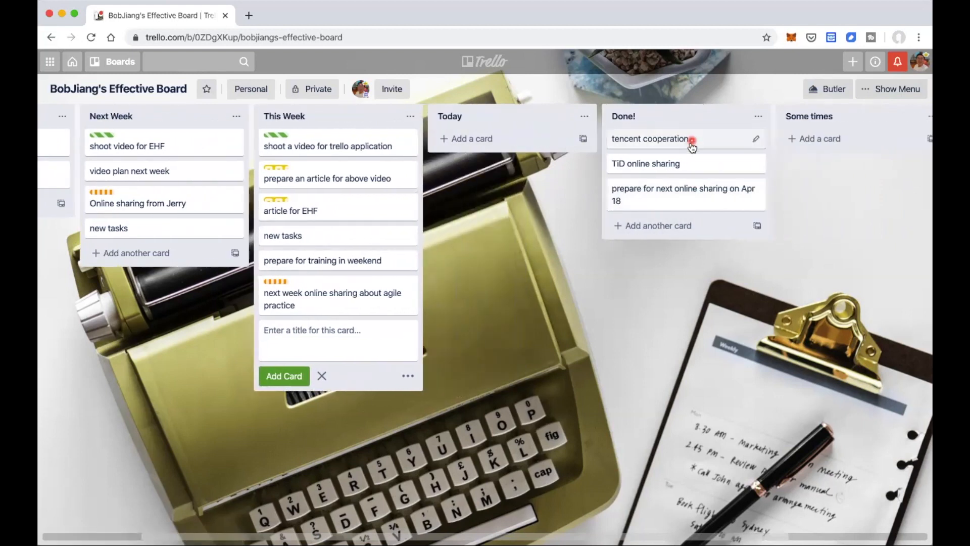
scroll(688, 167, "right", 2)
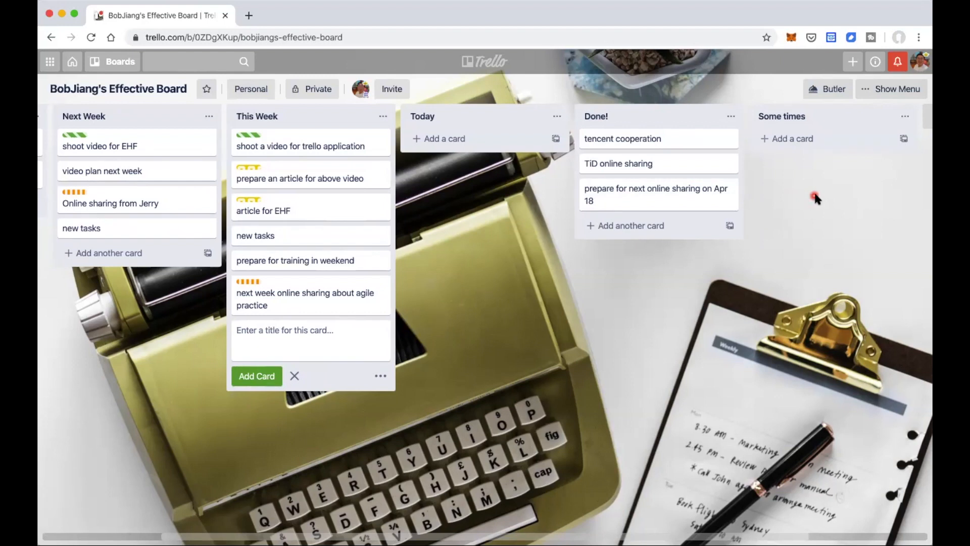
left_click(793, 138)
type("new ideas")
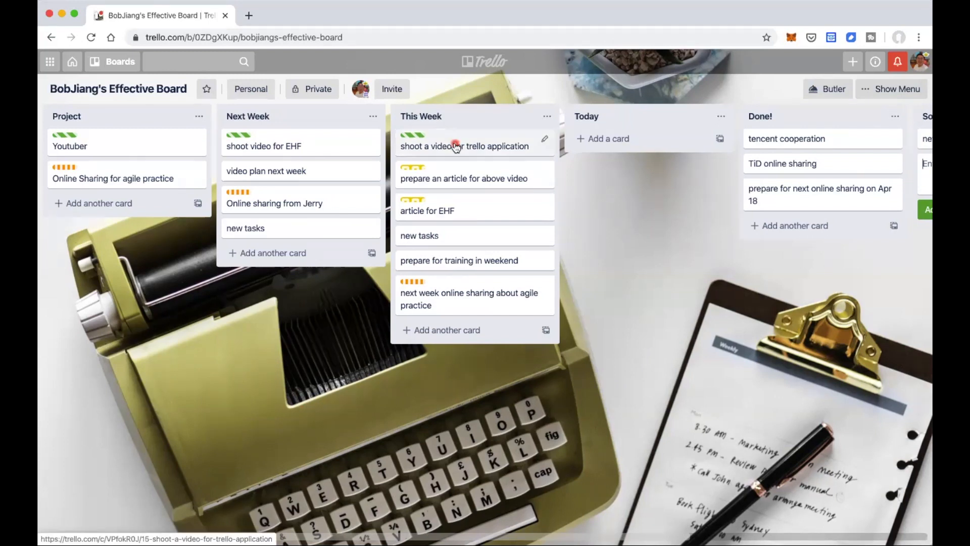
Move "shoot a video for trello application", "prepare an article for above video" and "new tasks" from This Week to Today, in that order.
scroll(478, 145, "right", 3)
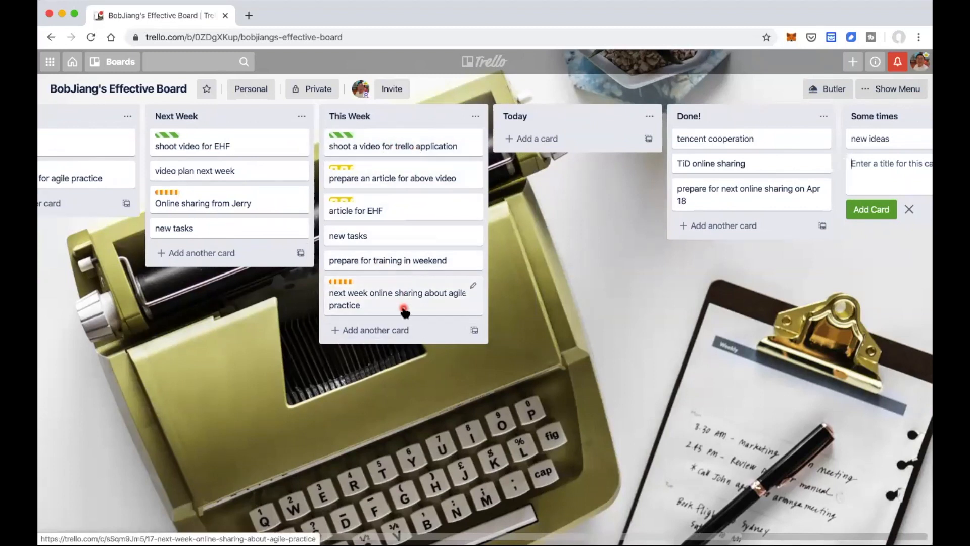
left_click_drag(429, 144, 528, 139)
left_click_drag(434, 145, 525, 167)
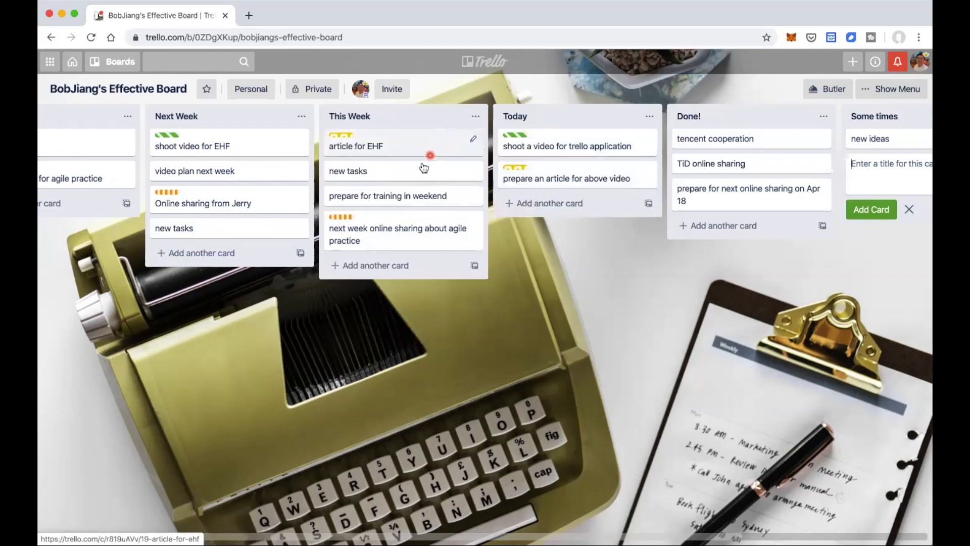
left_click_drag(416, 168, 565, 206)
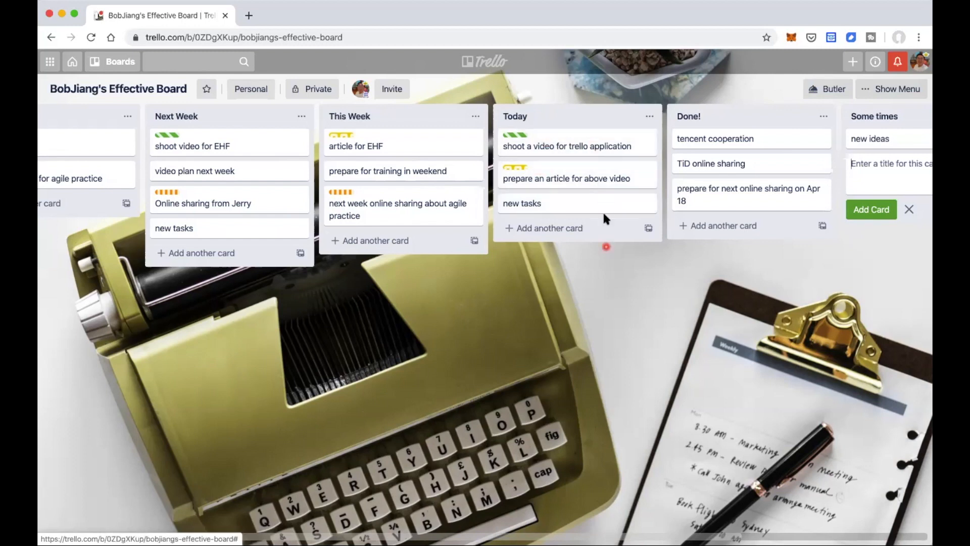
Move "shoot a video for trello application" and "prepare an article for above video" from Today to the Done! list.
scroll(602, 210, "right", 2)
left_click_drag(581, 142, 681, 175)
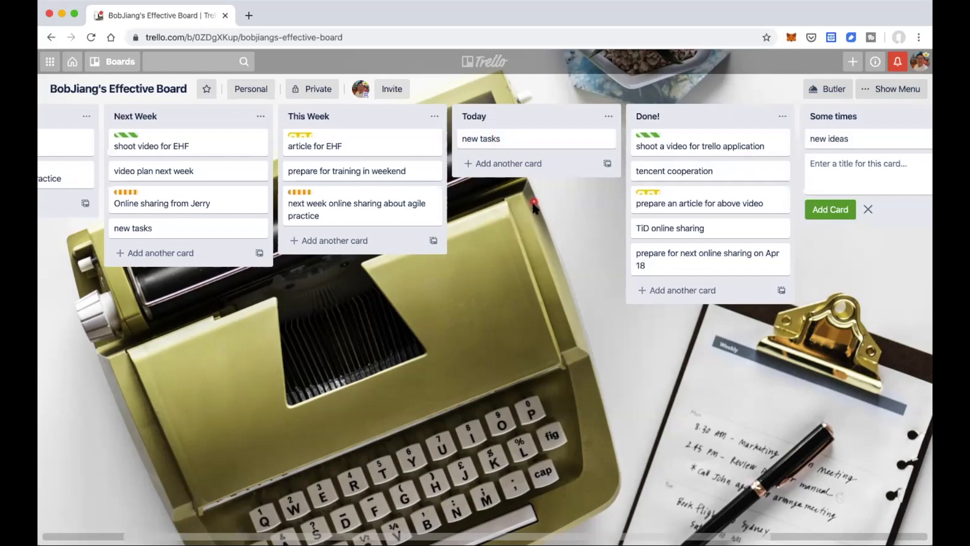
scroll(541, 241, "right", 2)
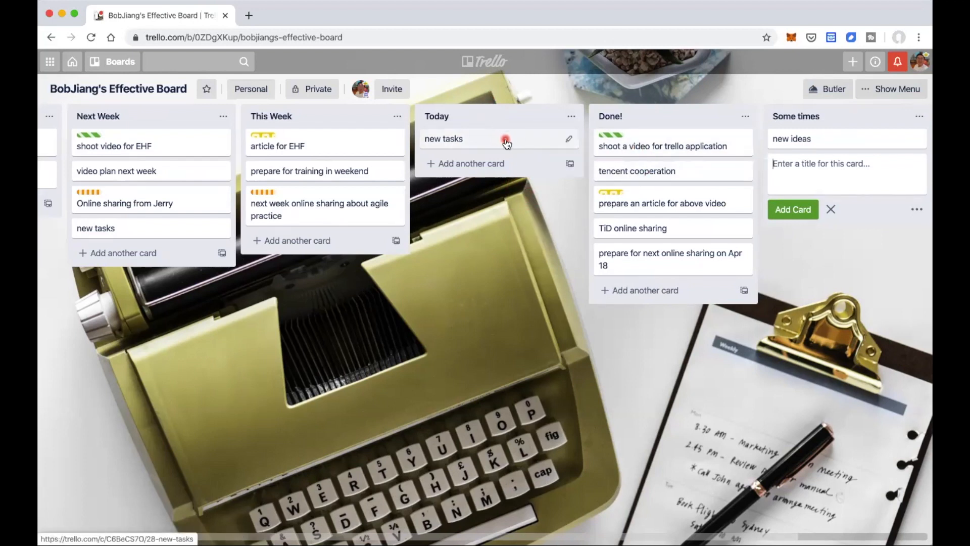
Move "article for EHF" to the top of Today and "video plan next week" to the top of This Week.
scroll(475, 355, "left", 2)
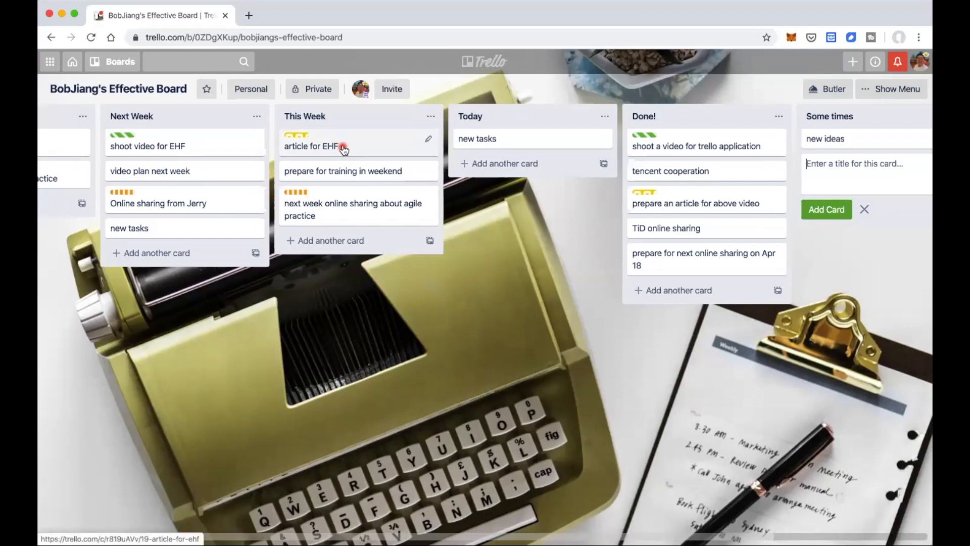
left_click_drag(368, 147, 486, 142)
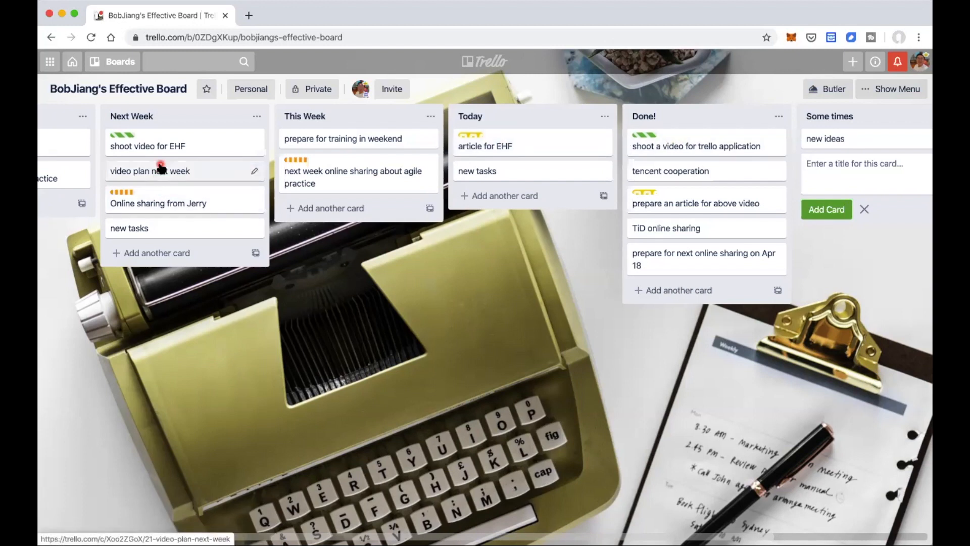
left_click_drag(171, 170, 302, 132)
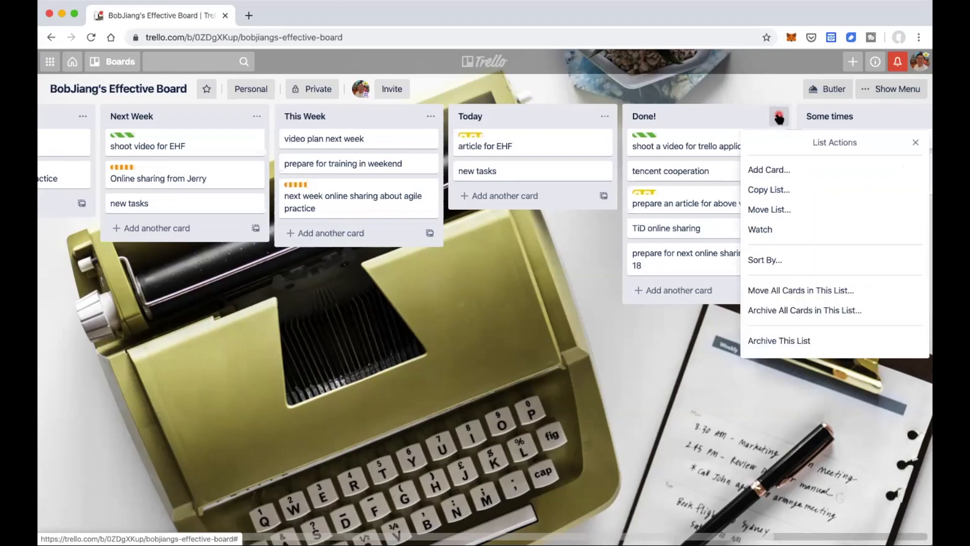
Archive all cards in the Done! list.
left_click(786, 309)
left_click(810, 233)
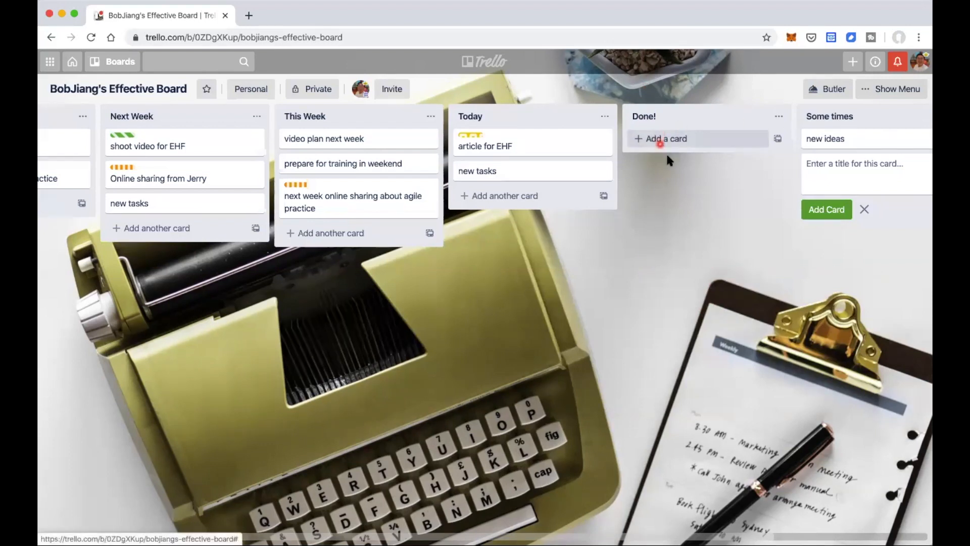
Move "shoot video for EHF" and the online sharing card from Next Week to the top of This Week.
scroll(312, 310, "left", 1)
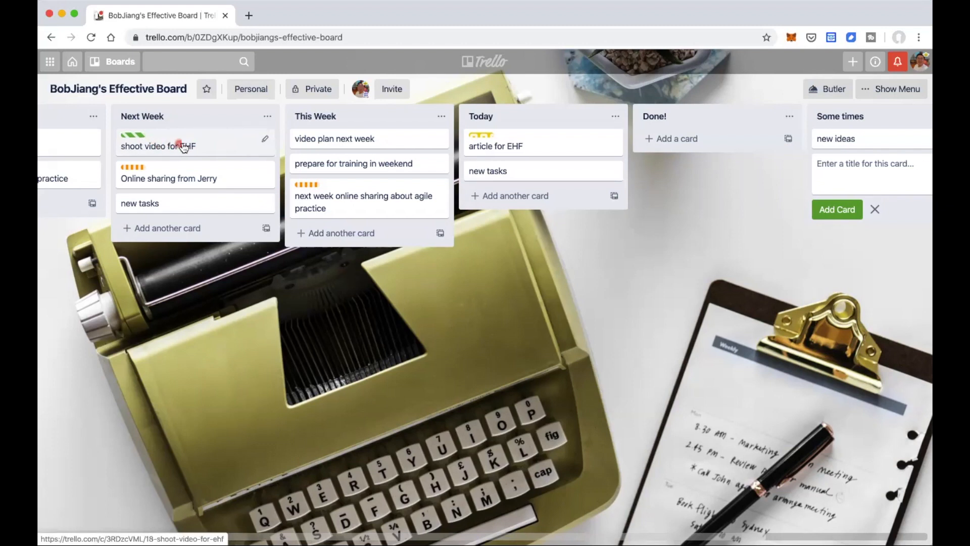
left_click_drag(235, 146, 337, 140)
left_click_drag(210, 147, 328, 175)
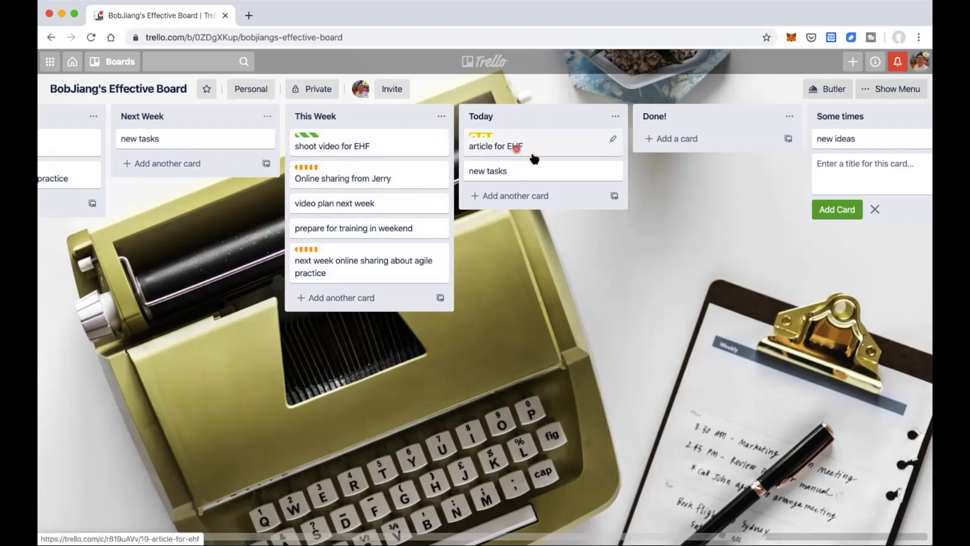
scroll(156, 144, "left", 3)
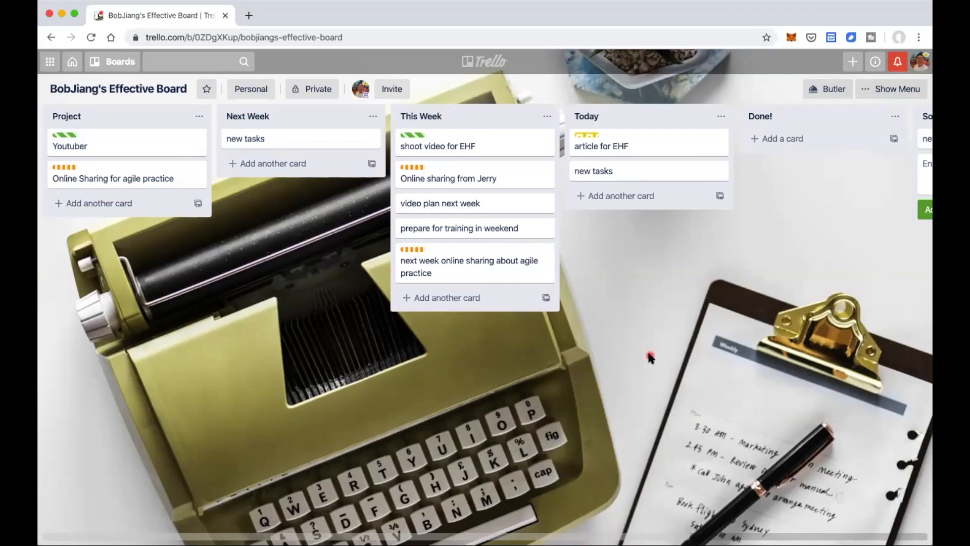
scroll(649, 356, "right", 3)
scroll(650, 356, "left", 3)
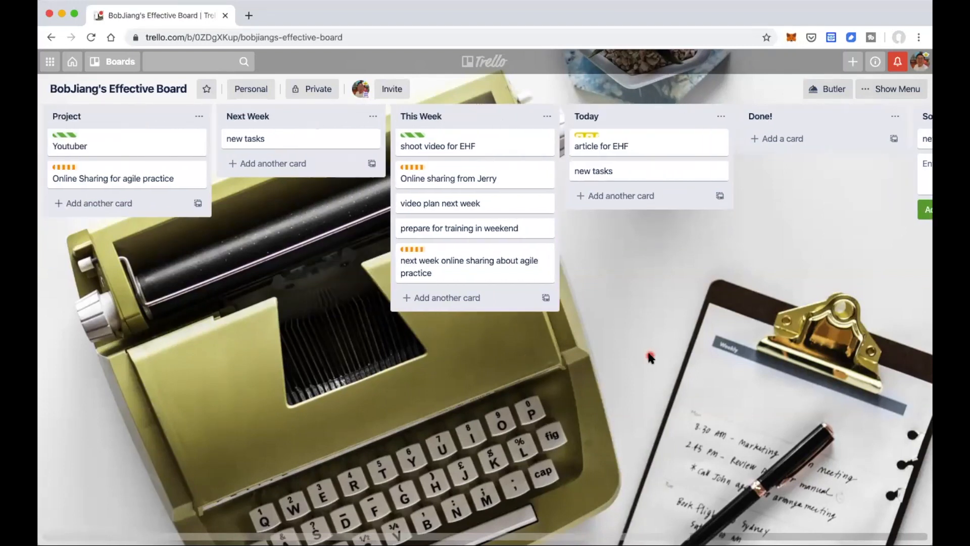